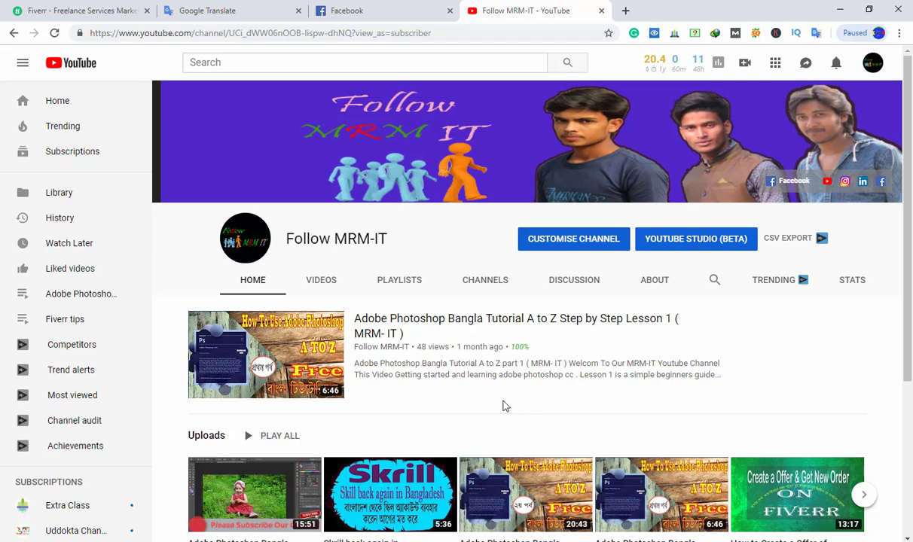
Open the Earnings page in Fiverr's selling mode.
left_click(66, 10)
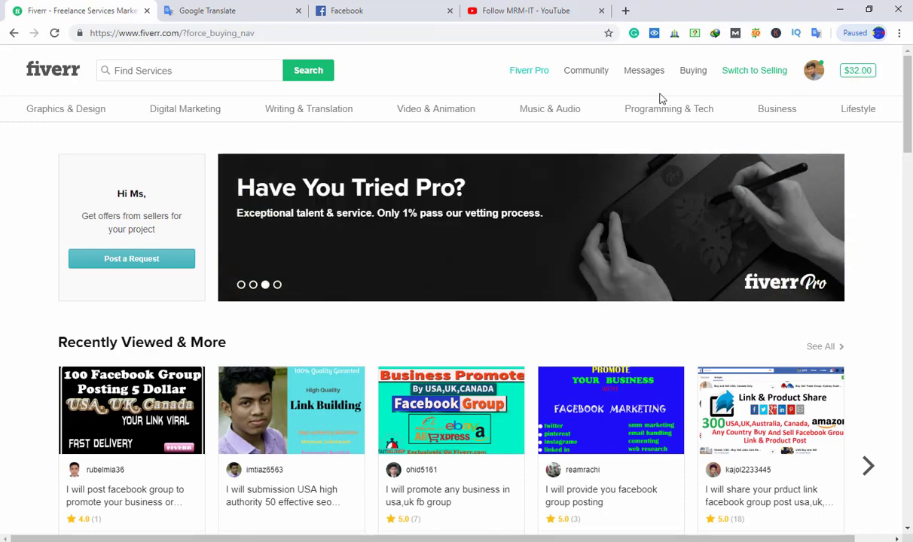
left_click(734, 73)
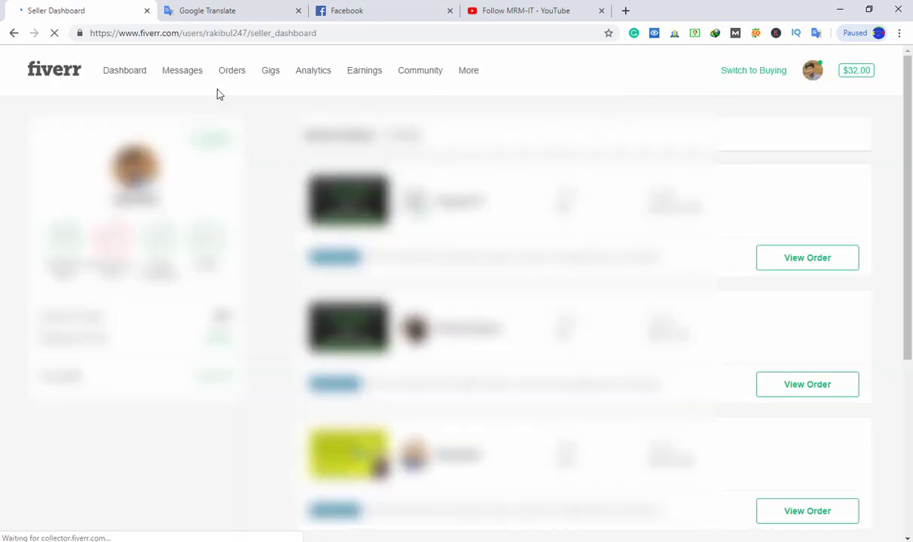
left_click(369, 75)
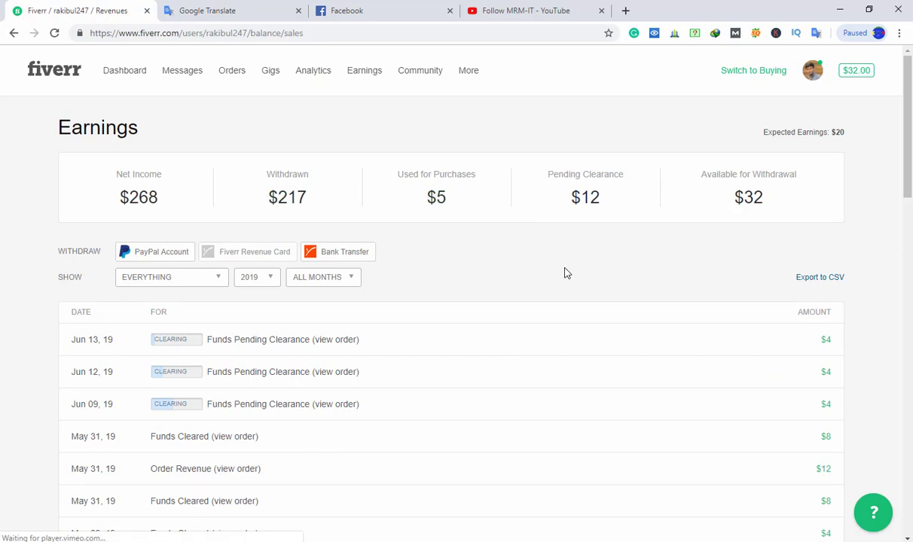
Review the Fiverr earnings summary and request a withdrawal of the available balance by Bank Transfer.
scroll(566, 249, "down", 1)
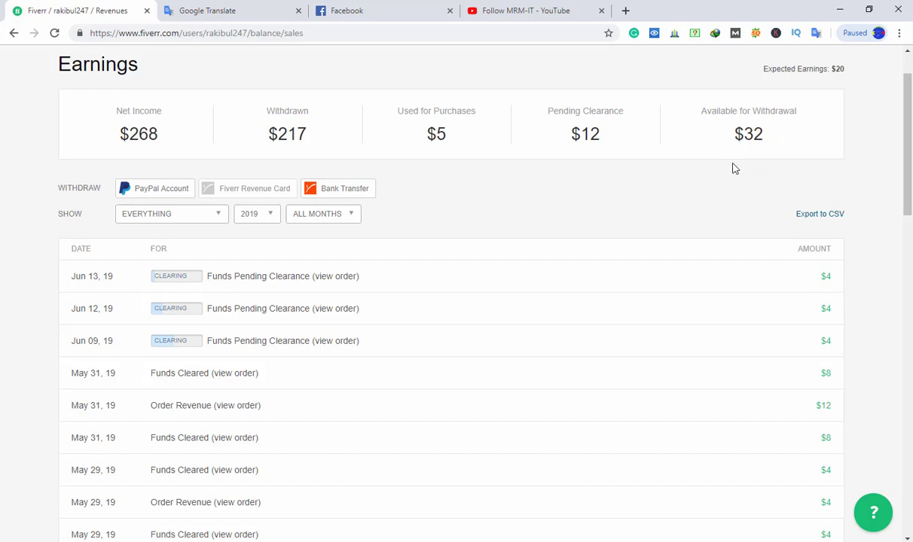
scroll(738, 162, "up", 2)
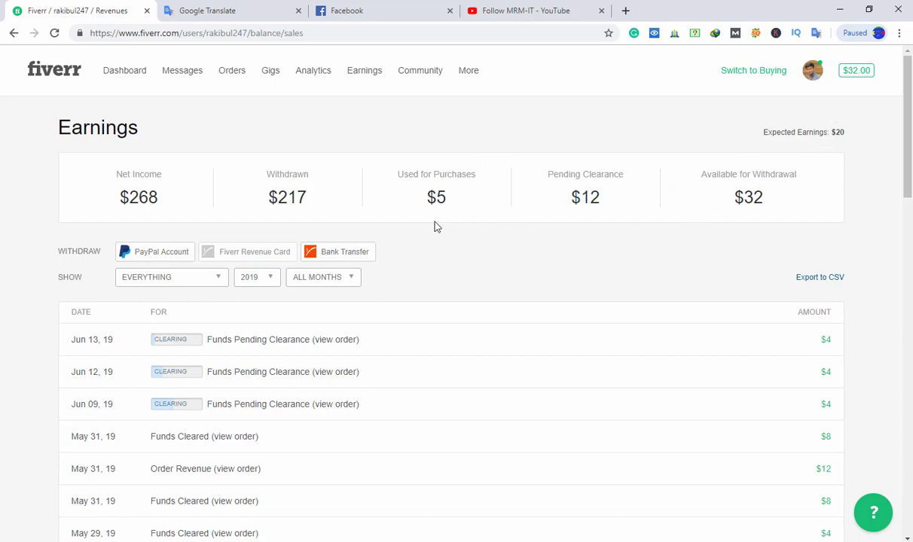
mouse_move(271, 256)
left_click(350, 258)
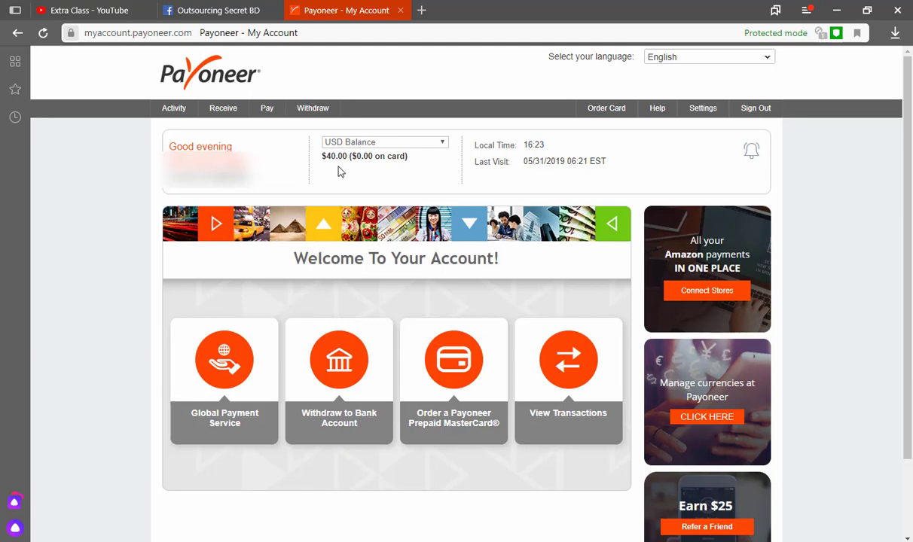
Switch to the Payoneer account page, reload it and check the USD balance.
left_click(43, 34)
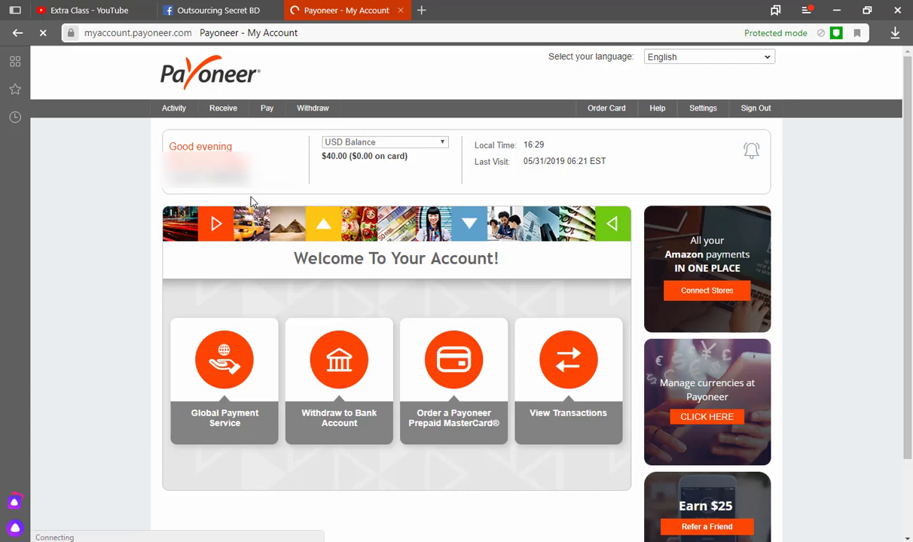
scroll(354, 196, "down", 1)
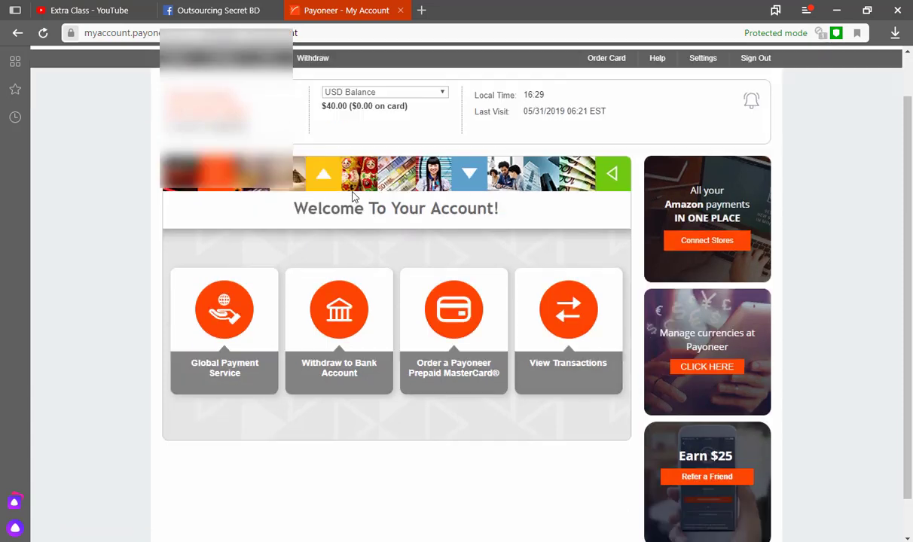
scroll(361, 204, "down", 1)
scroll(360, 204, "up", 2)
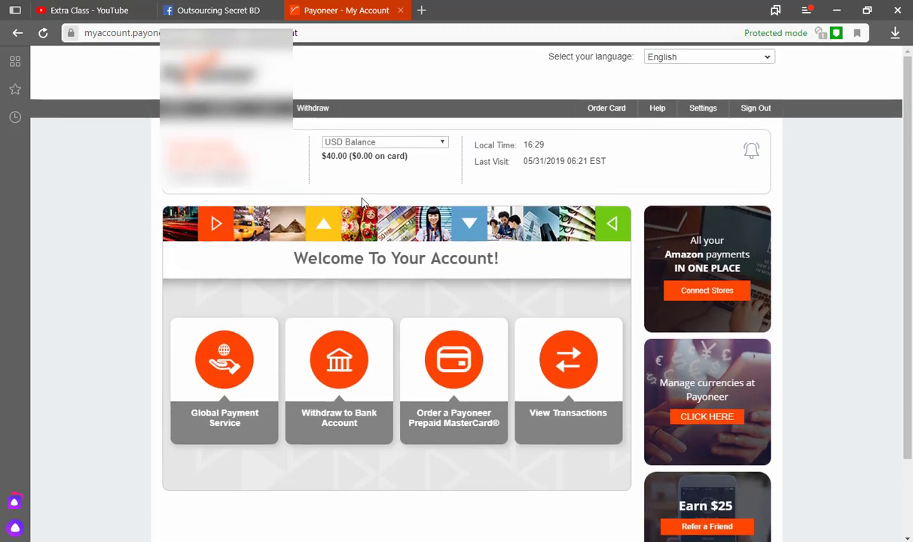
View the Payoneer transactions list and examine its balance choices and additional filters.
left_click(566, 381)
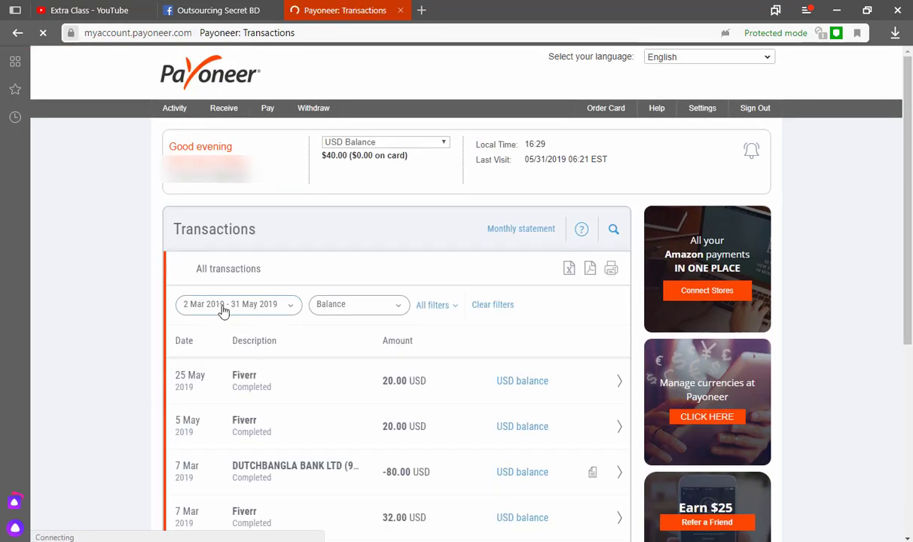
scroll(295, 330, "down", 1)
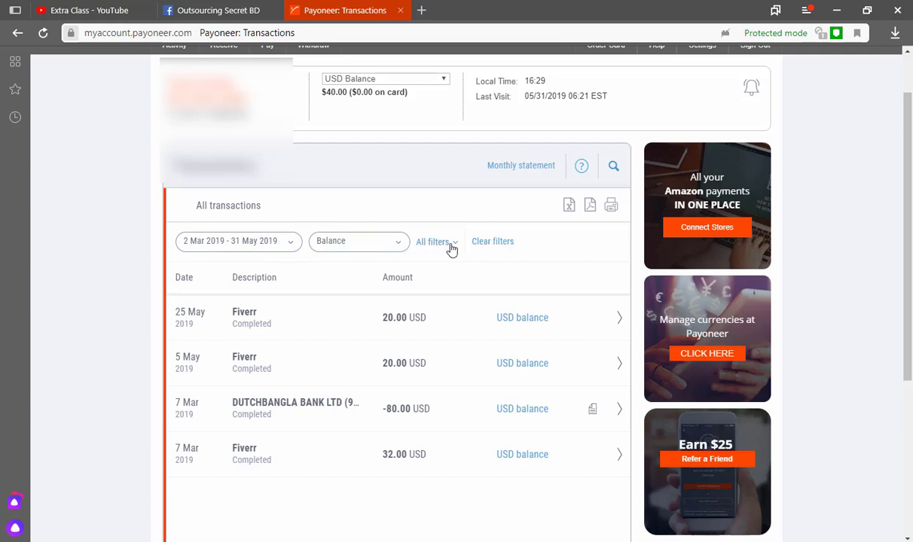
left_click(391, 249)
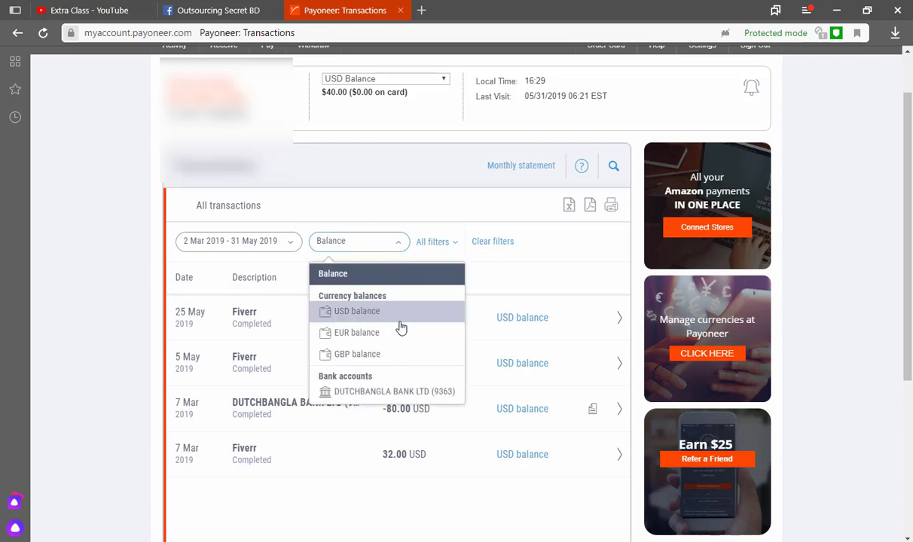
left_click(465, 240)
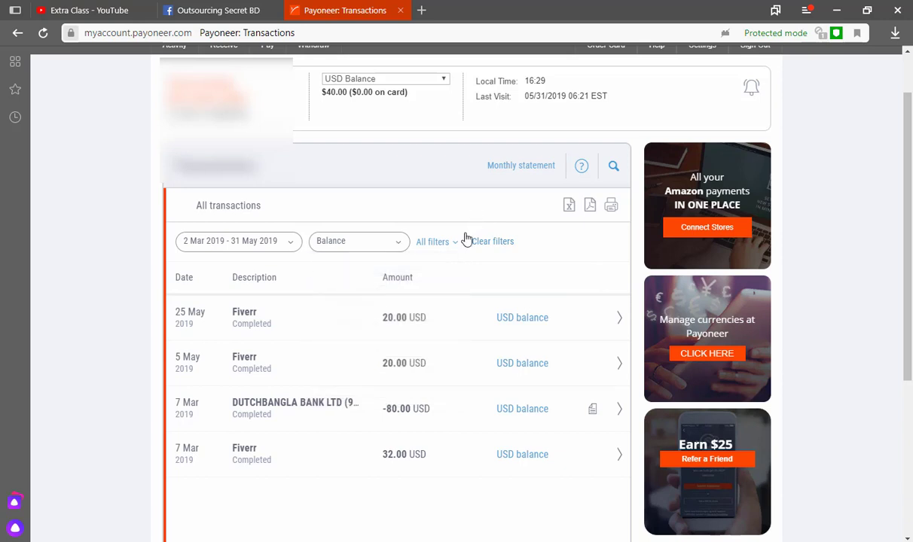
left_click(457, 244)
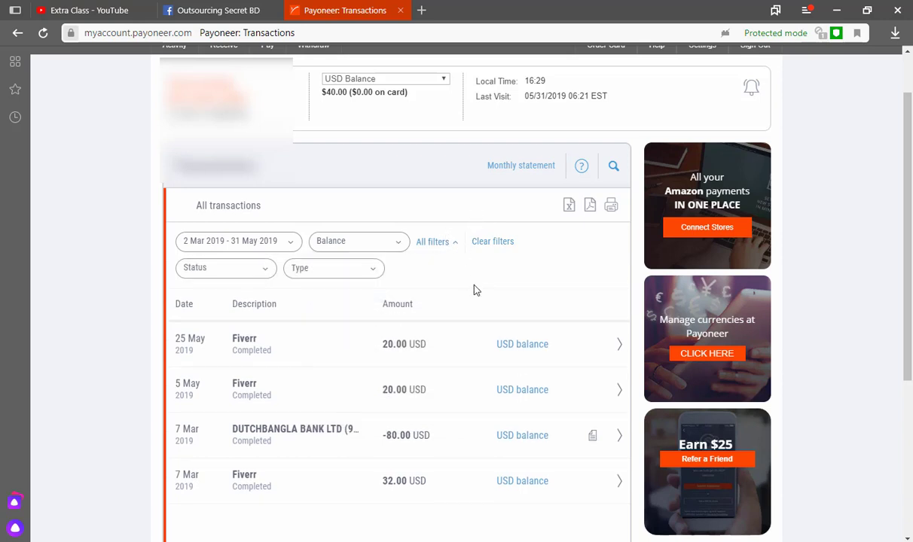
scroll(416, 242, "up", 1)
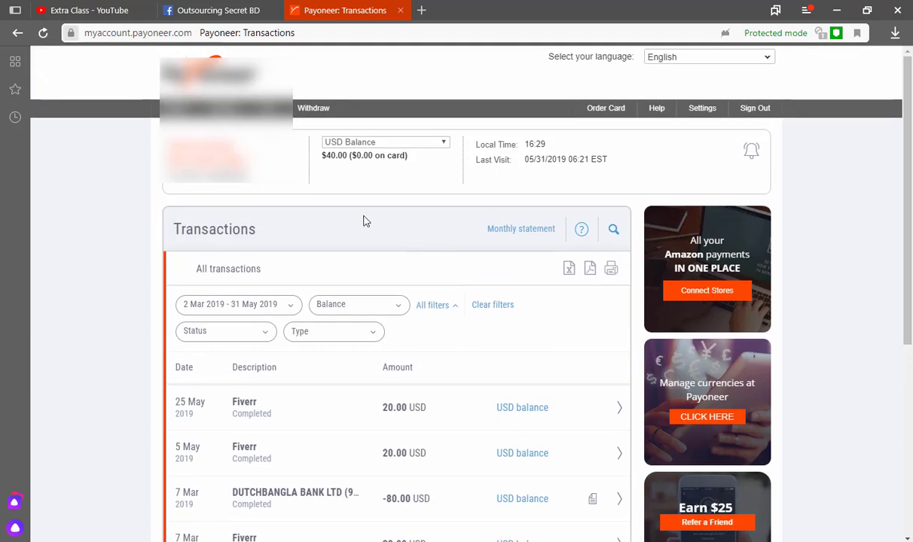
Reload the Payoneer transactions and check for the incoming Fiverr payment.
left_click(43, 32)
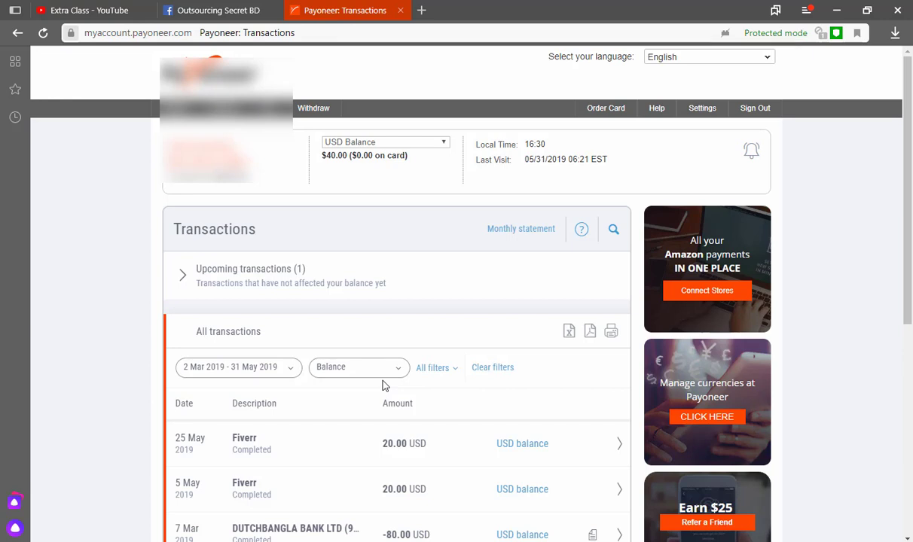
scroll(384, 386, "down", 3)
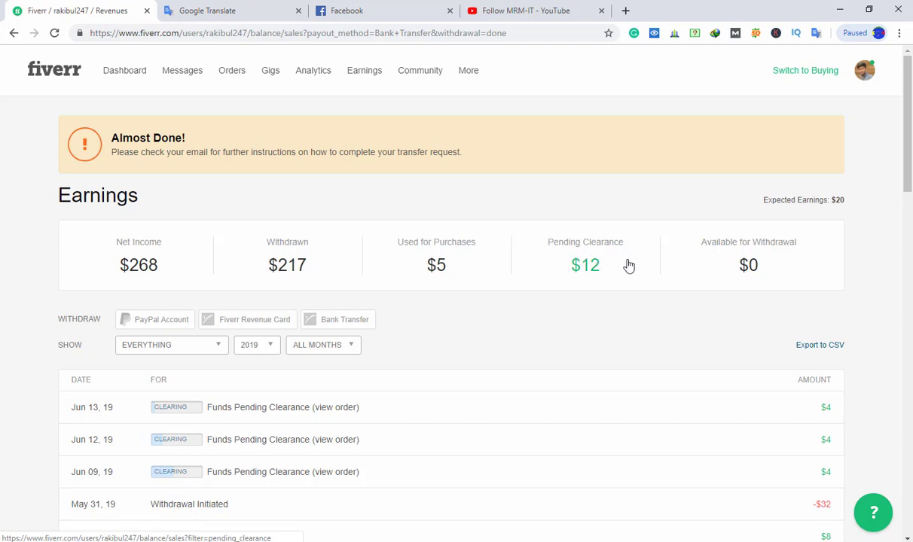
Switch to Fiverr and check the initiated withdrawal and remaining balances on the Earnings page.
scroll(610, 241, "down", 2)
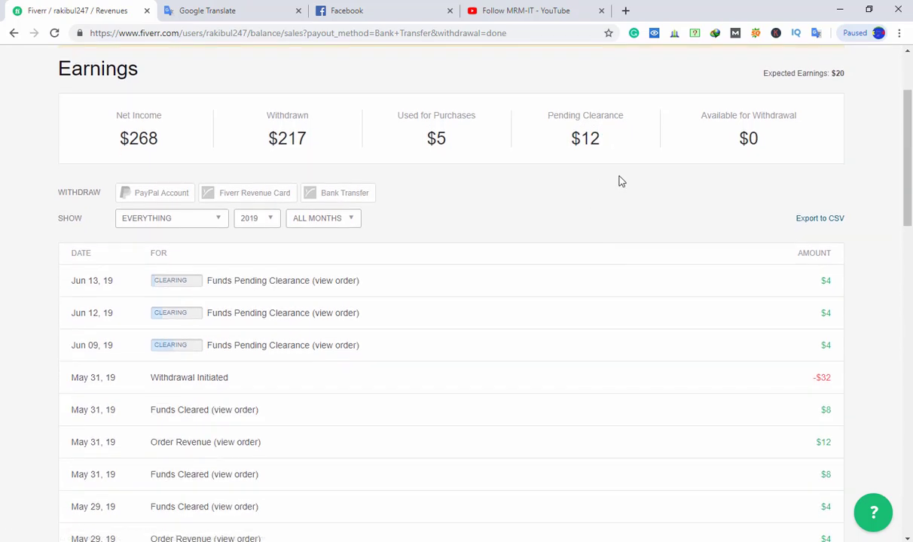
scroll(602, 192, "up", 2)
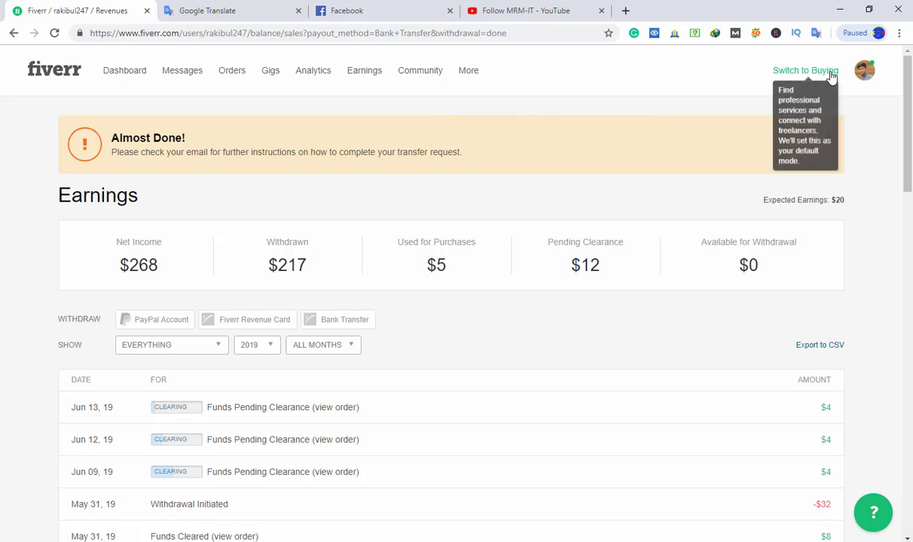
left_click(123, 75)
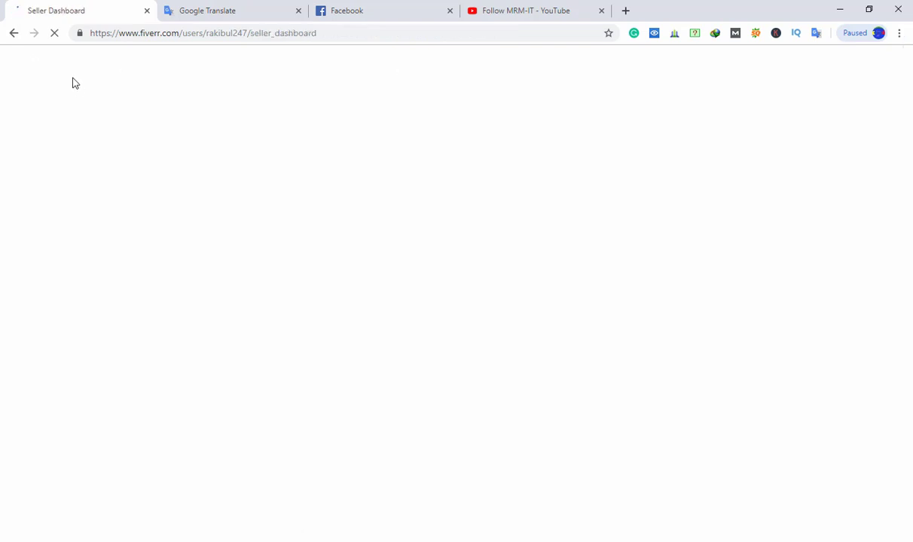
left_click(14, 33)
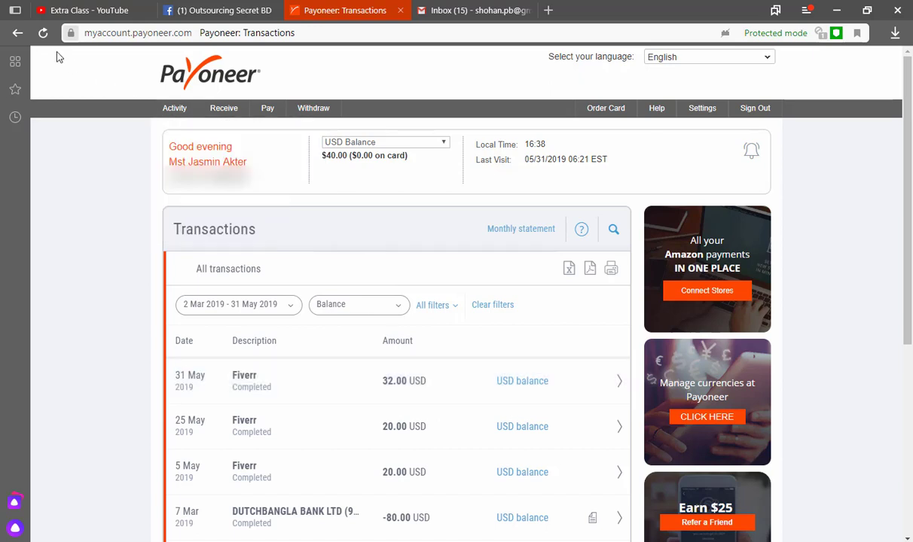
Reload the Payoneer transactions, view the details of the 31 May 2019 Fiverr payment and close them.
left_click(43, 33)
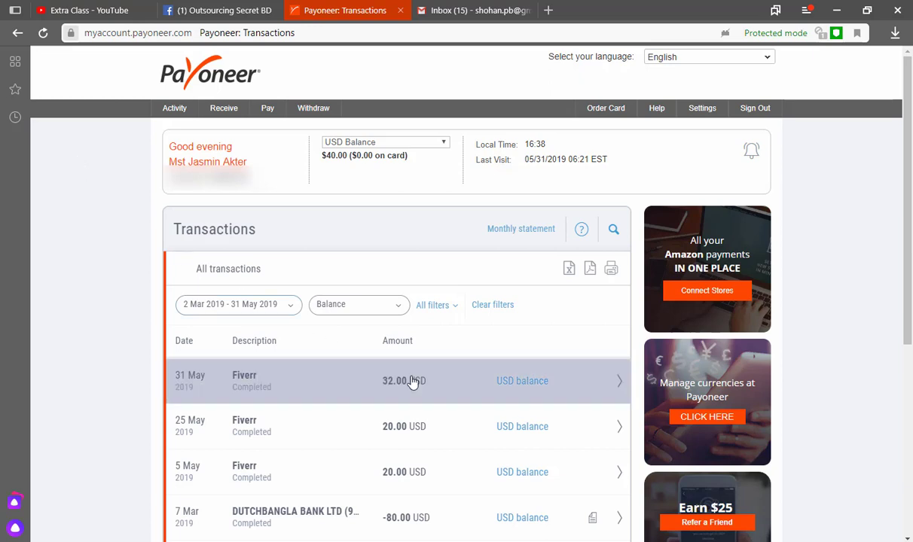
left_click(621, 387)
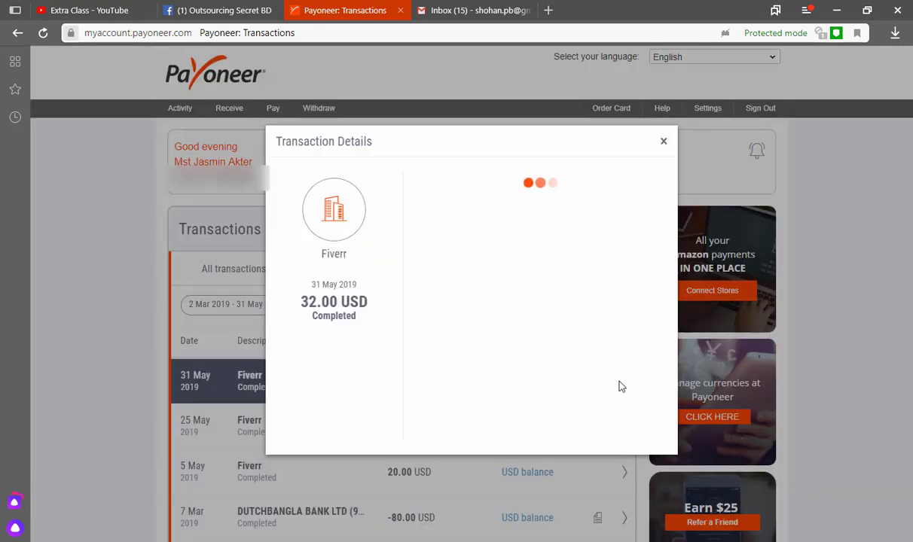
scroll(565, 343, "down", 1)
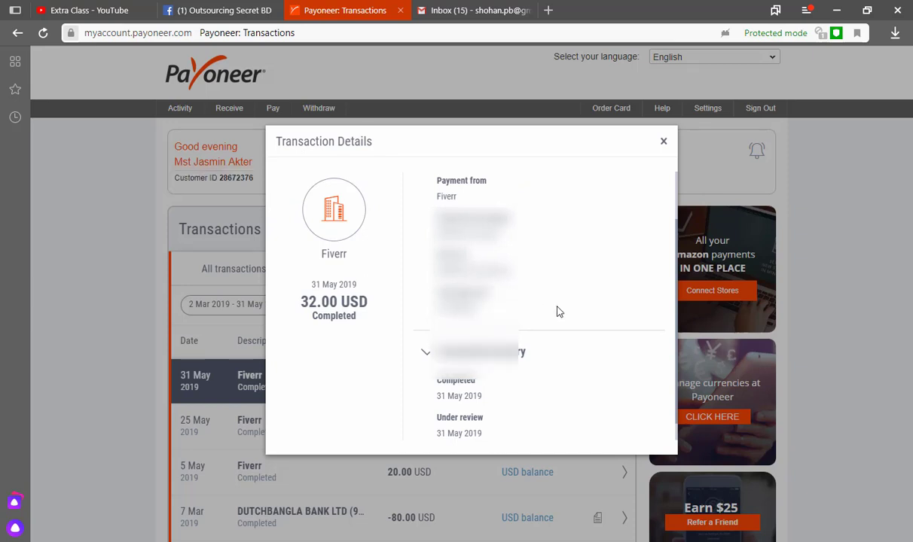
scroll(559, 312, "down", 1)
scroll(560, 312, "up", 1)
scroll(558, 312, "up", 1)
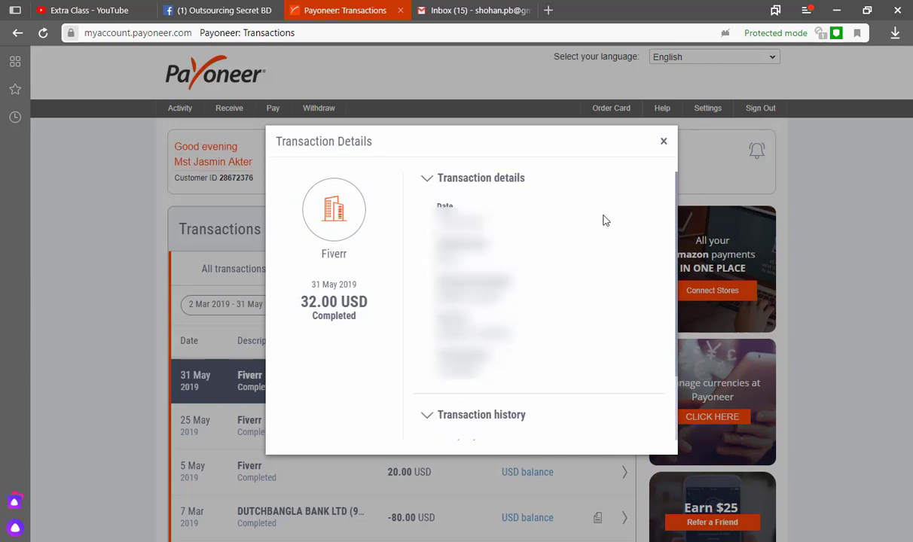
left_click(659, 141)
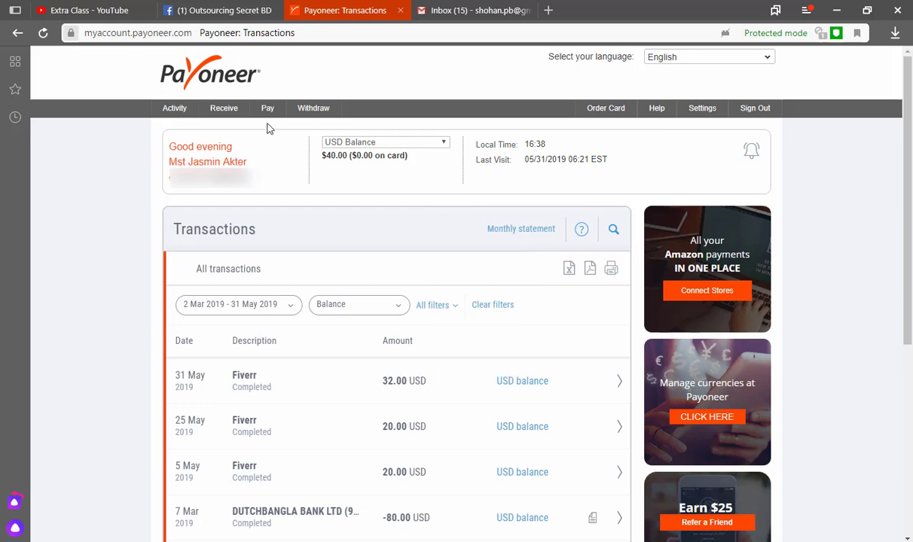
Refresh the Payoneer account, recheck Fiverr's Earnings page and return to the Payoneer account home page.
left_click(43, 33)
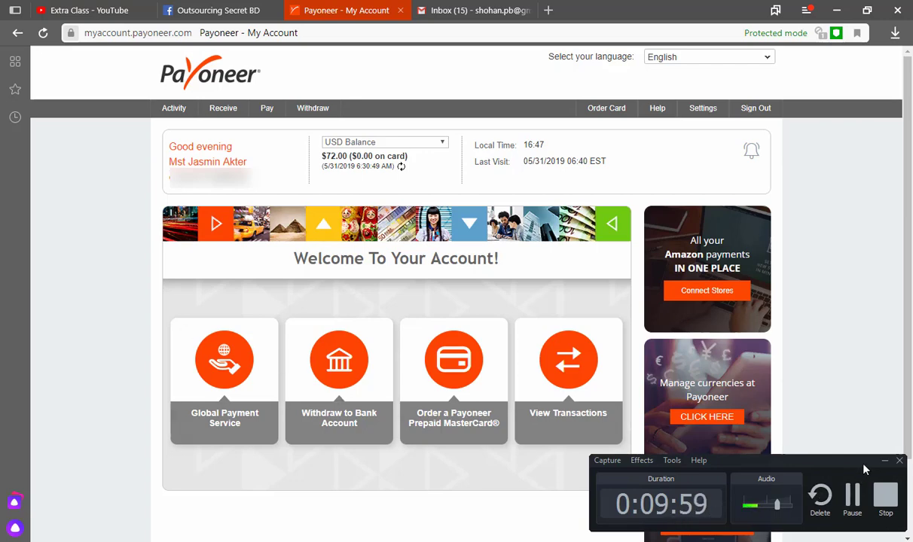
left_click(884, 461)
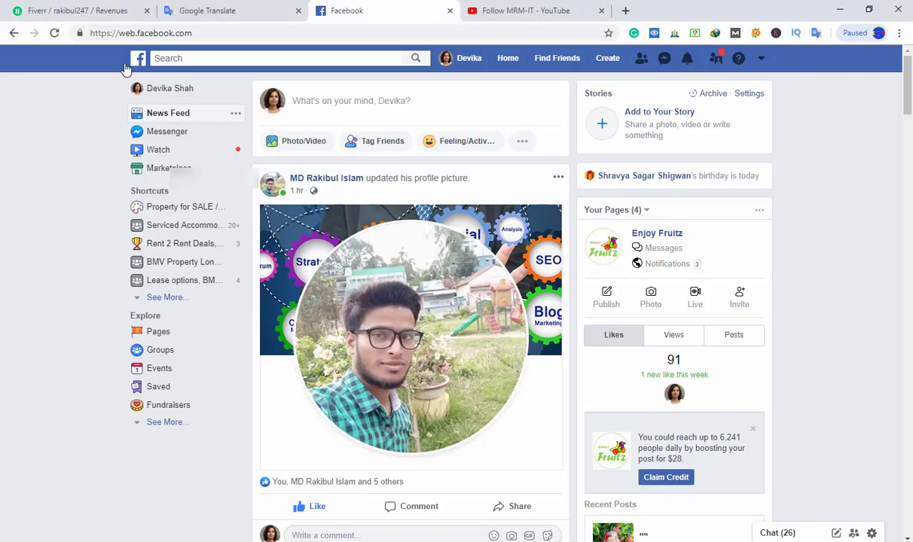
left_click(61, 10)
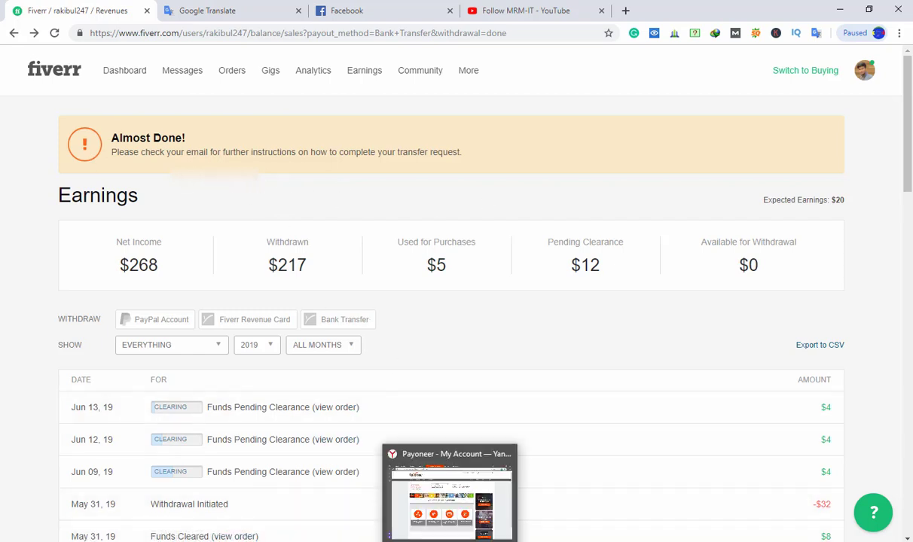
left_click(467, 509)
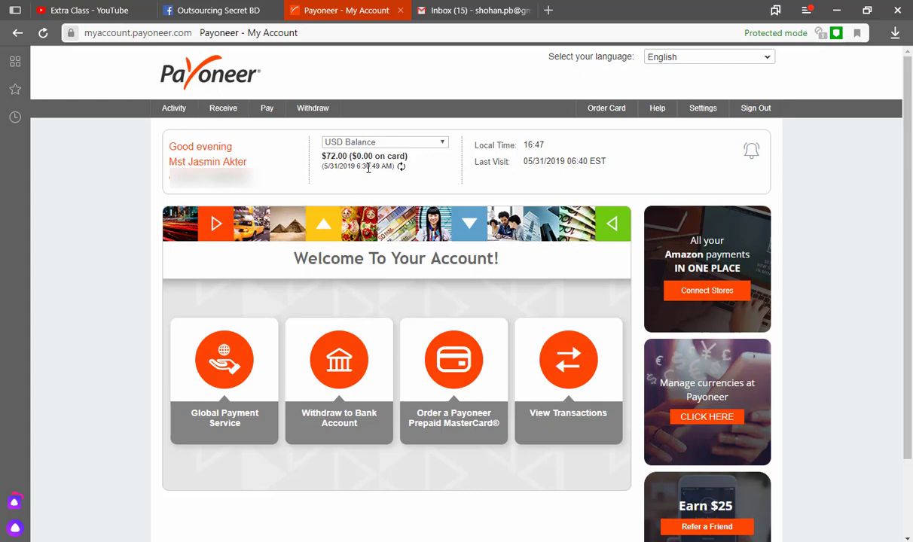
Start a Payoneer withdrawal to the bank account, using the USD balance as the source.
mouse_move(308, 111)
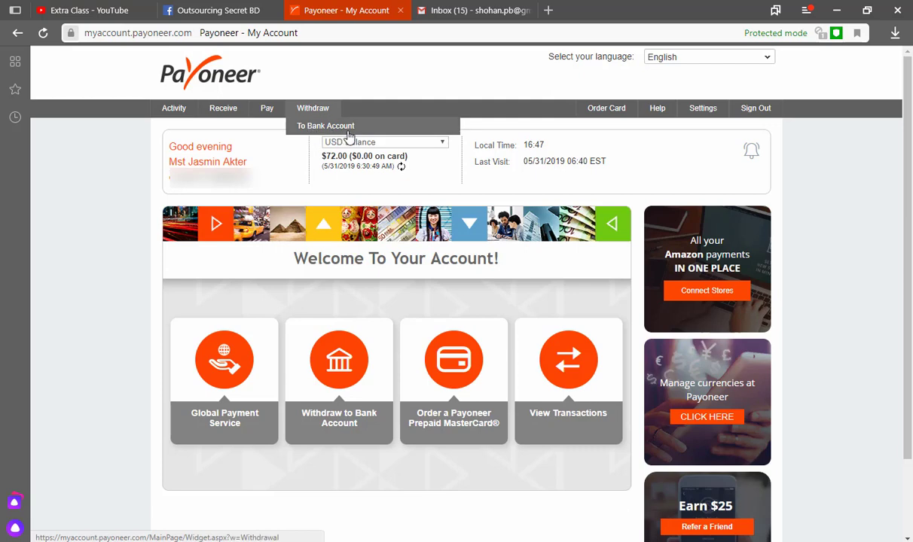
left_click(327, 129)
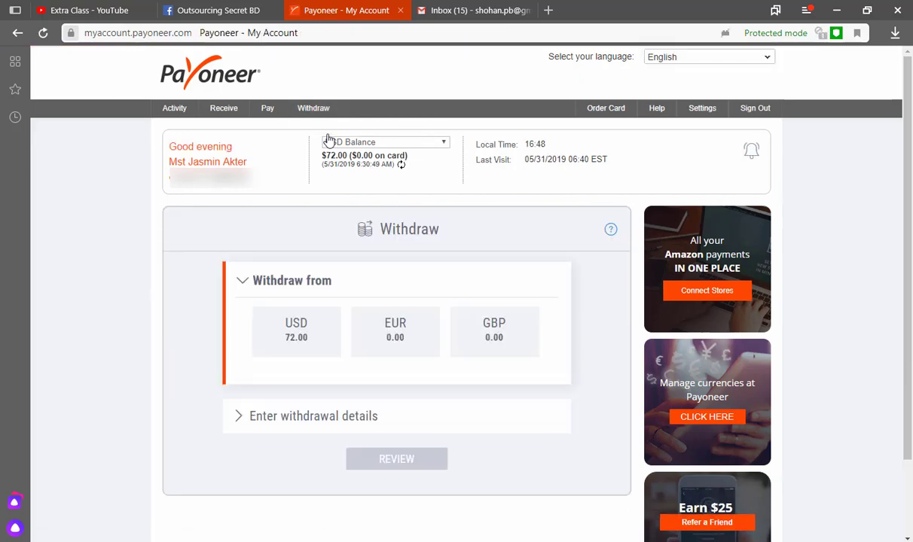
scroll(332, 188, "down", 1)
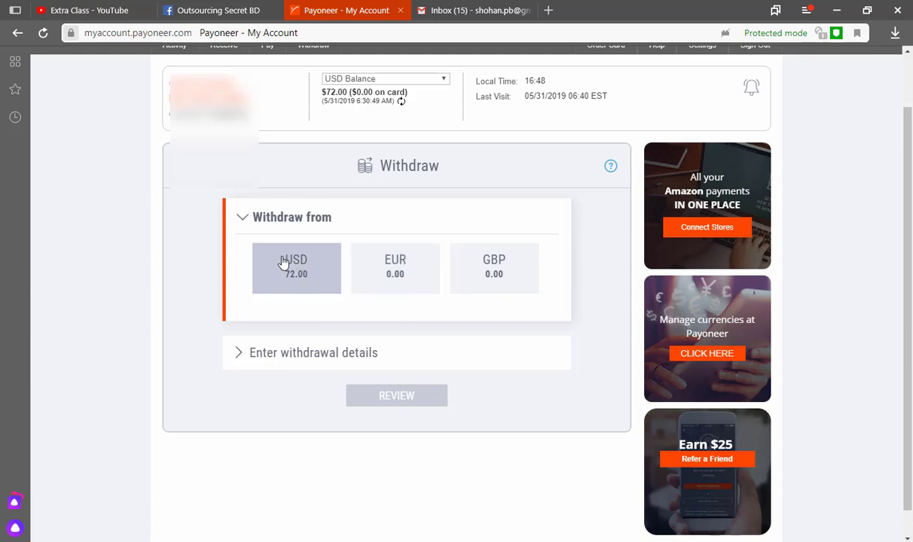
left_click(305, 262)
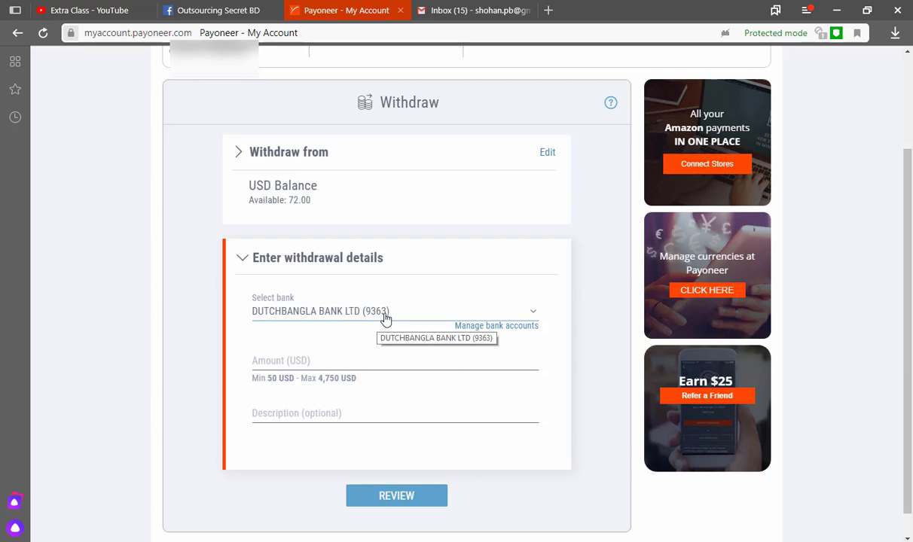
Set the withdrawal amount to 72 USD for the selected Dutch-Bangla bank account.
scroll(385, 319, "down", 1)
left_click(299, 337)
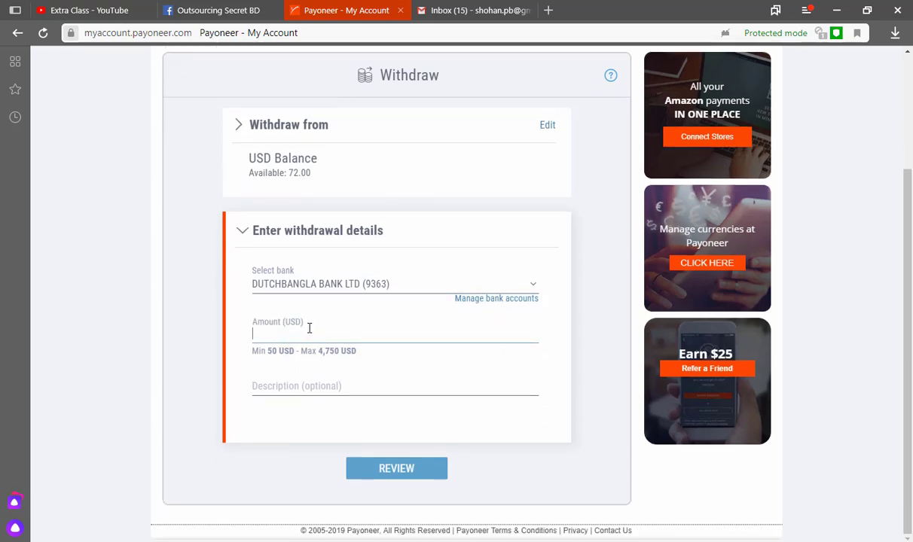
scroll(306, 328, "up", 1)
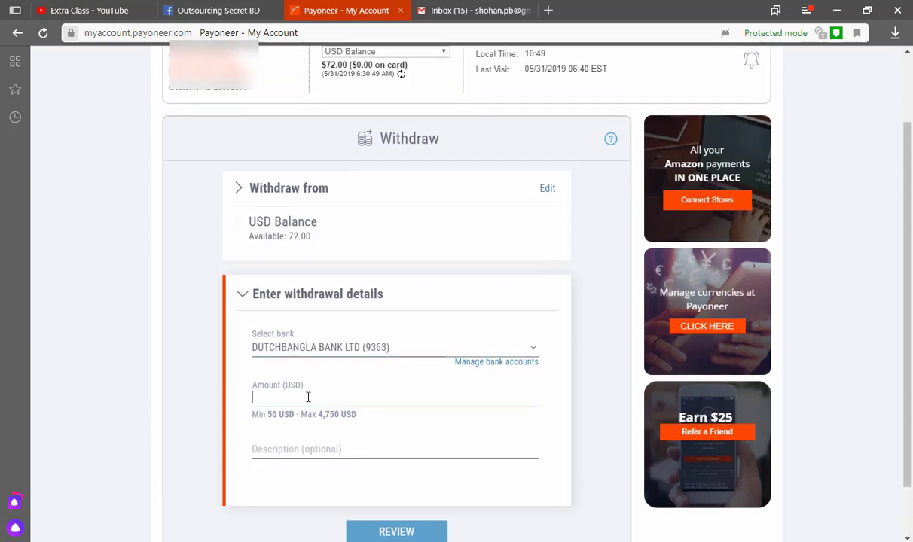
scroll(307, 385, "down", 1)
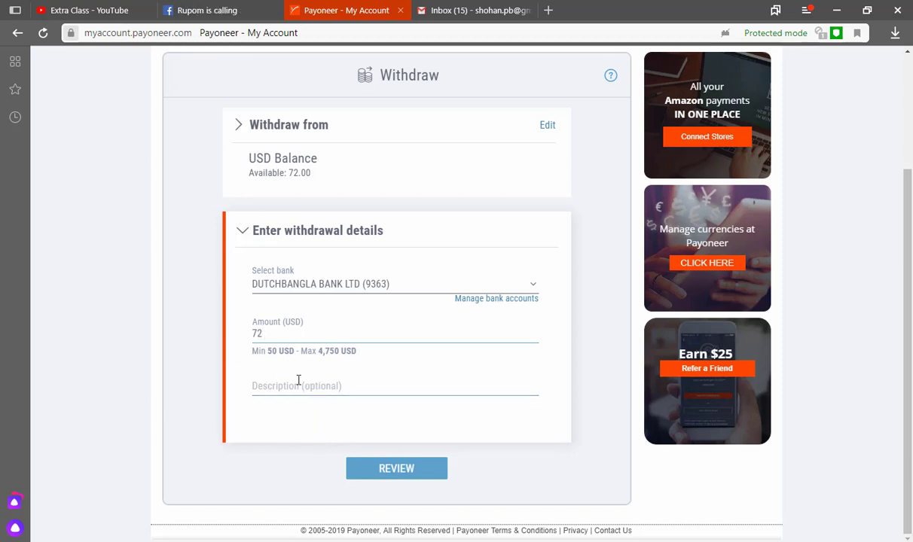
Enter "online income" as the withdrawal description, correcting its spelling, and submit the withdrawal details for review.
left_click(265, 387)
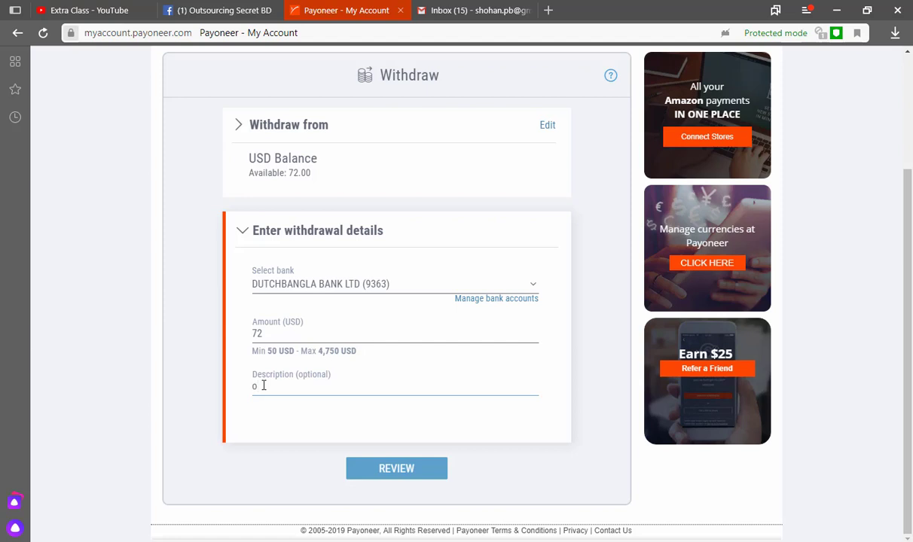
type("online encome")
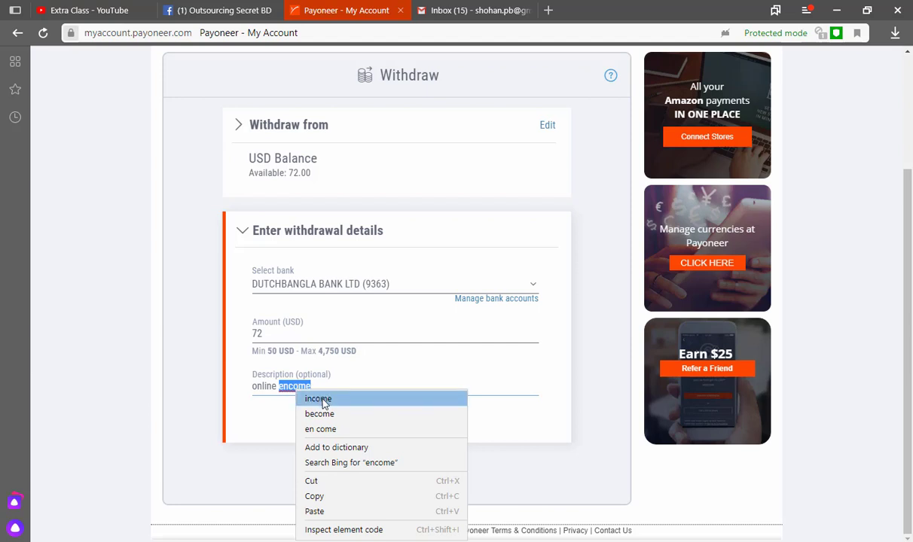
left_click(320, 399)
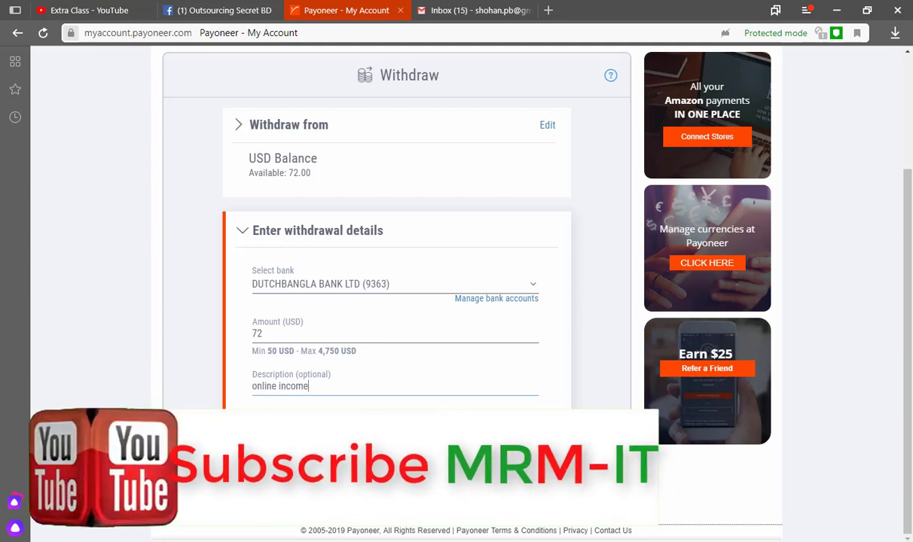
key("Return")
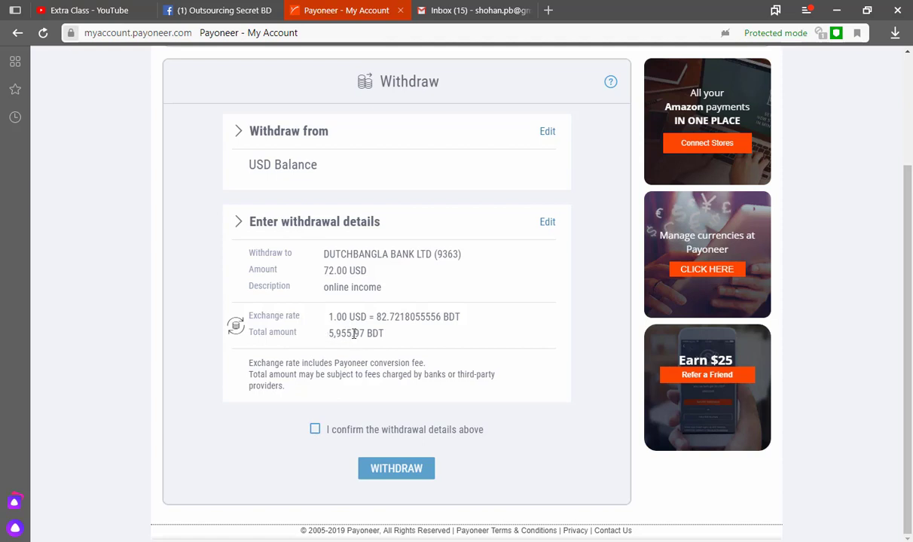
Check the reviewed withdrawal details, confirm them and submit the withdrawal.
scroll(309, 312, "up", 2)
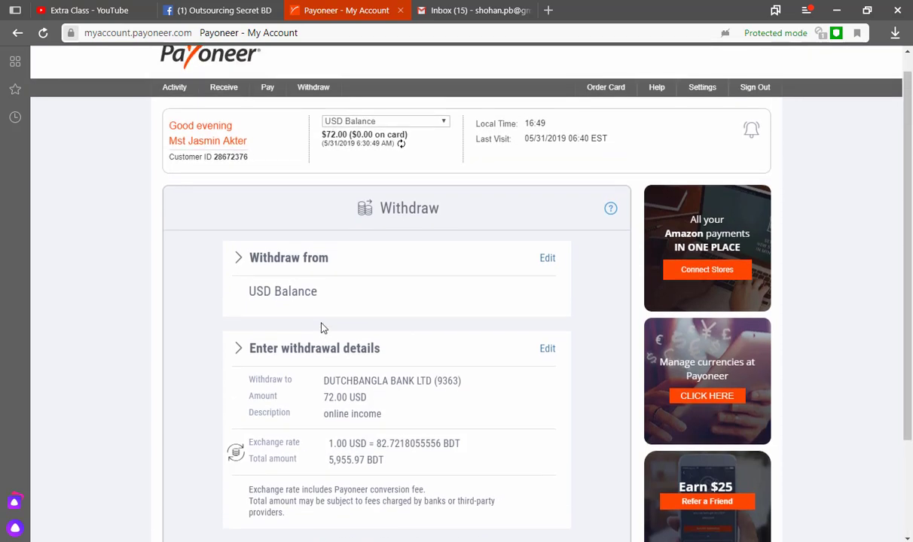
scroll(321, 328, "down", 2)
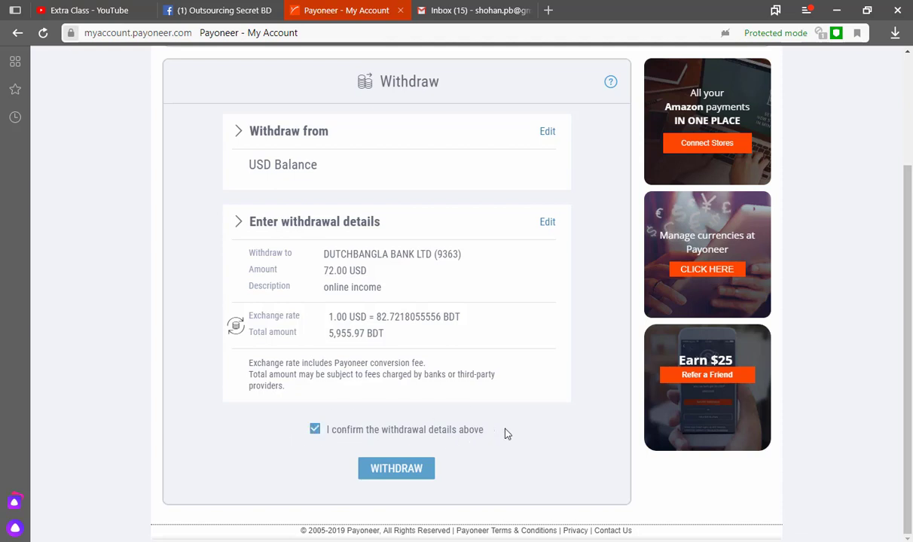
left_click(386, 474)
left_click(388, 472)
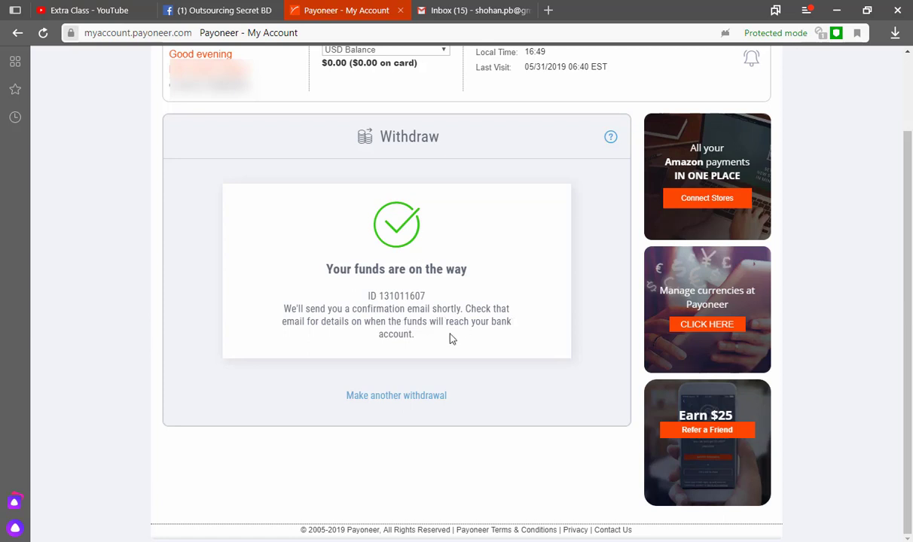
Examine the withdrawal confirmation message and the USD balance in the Payoneer account header.
scroll(422, 340, "up", 2)
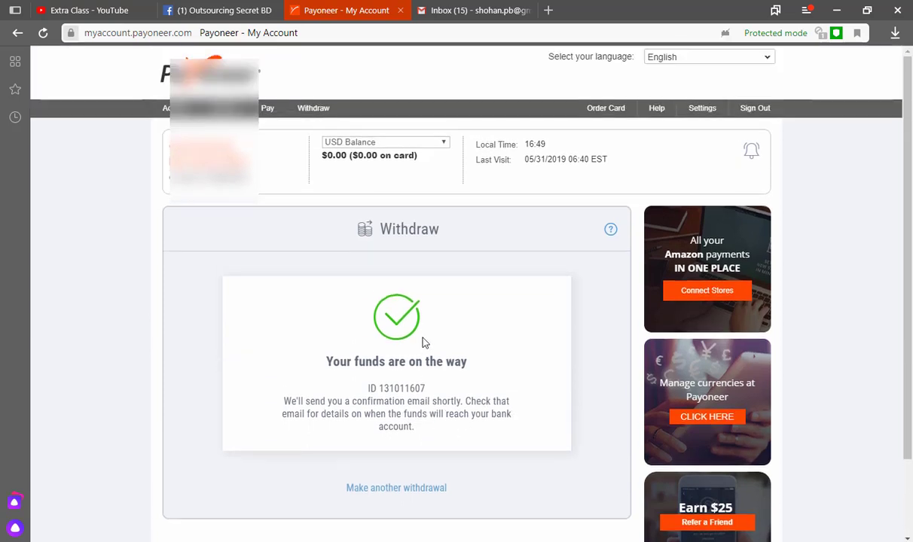
scroll(420, 337, "down", 2)
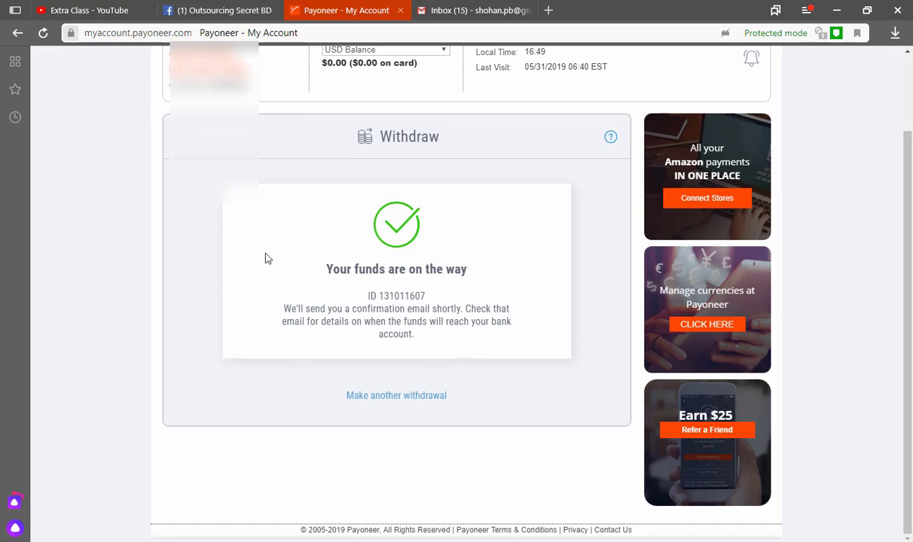
scroll(245, 238, "up", 1)
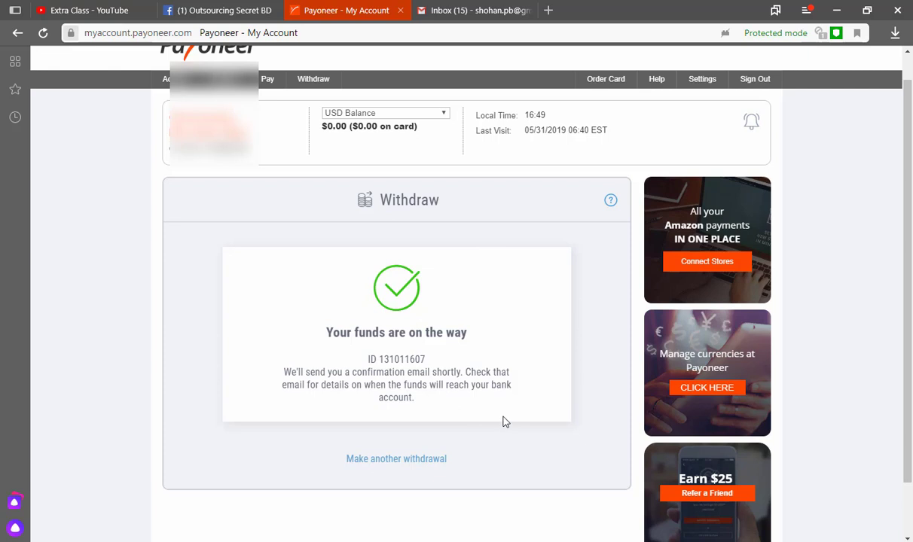
scroll(426, 406, "up", 1)
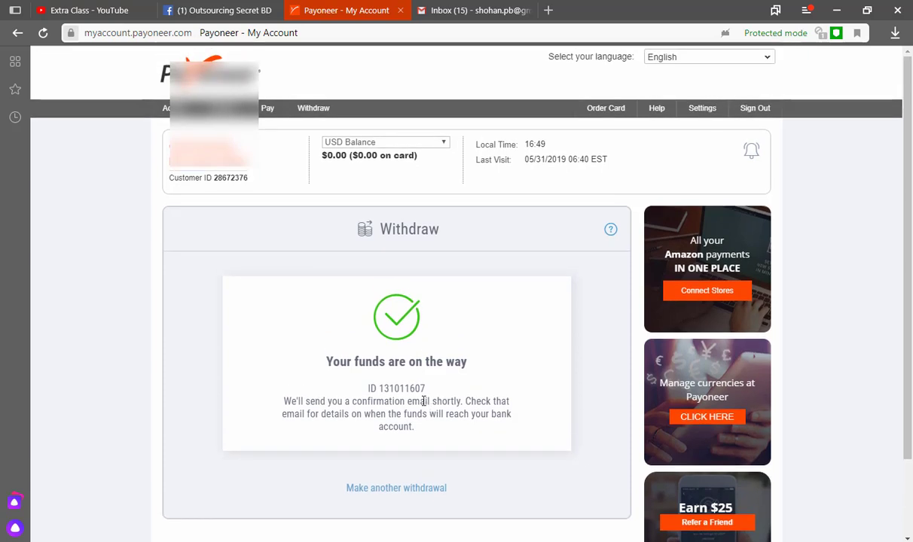
scroll(423, 402, "down", 1)
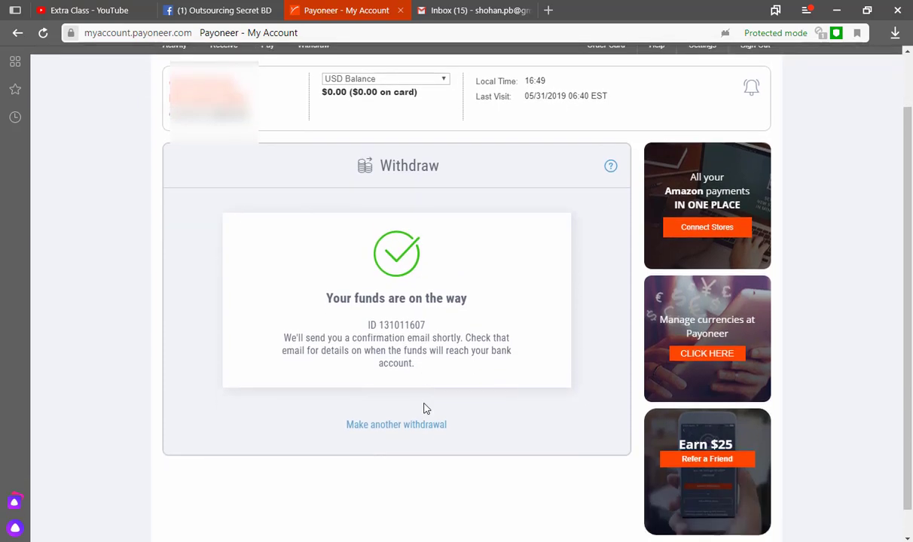
scroll(373, 405, "up", 1)
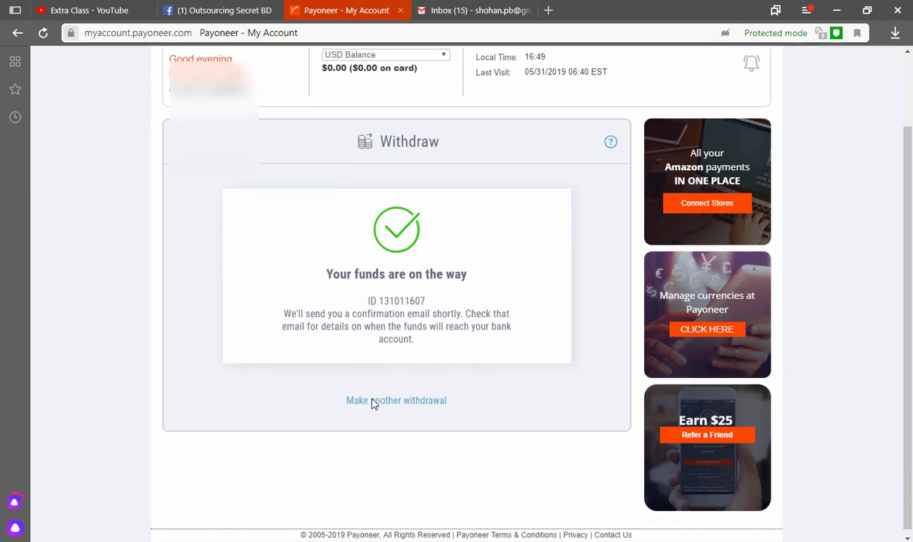
scroll(373, 405, "up", 1)
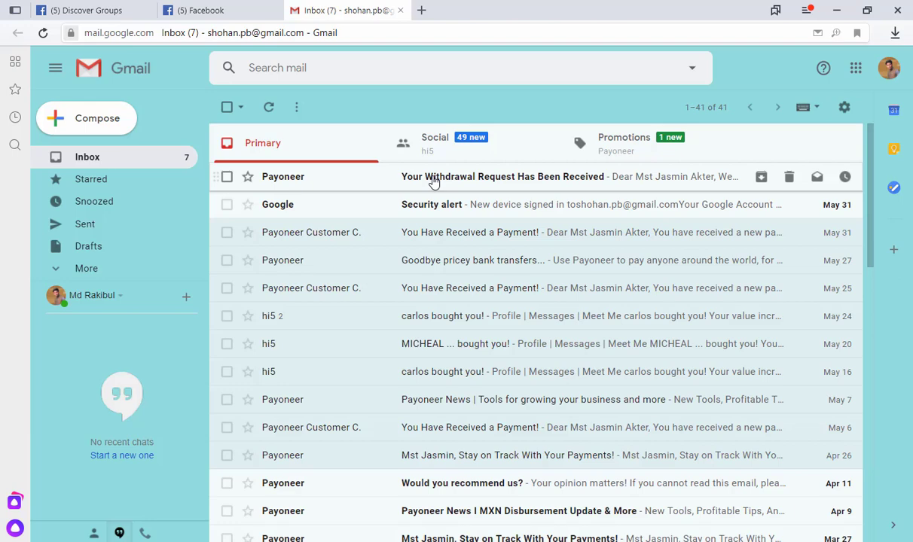
In Gmail, open Payoneer's "Your Withdrawal Request Has Been Received" email and read its withdrawal details.
left_click(433, 181)
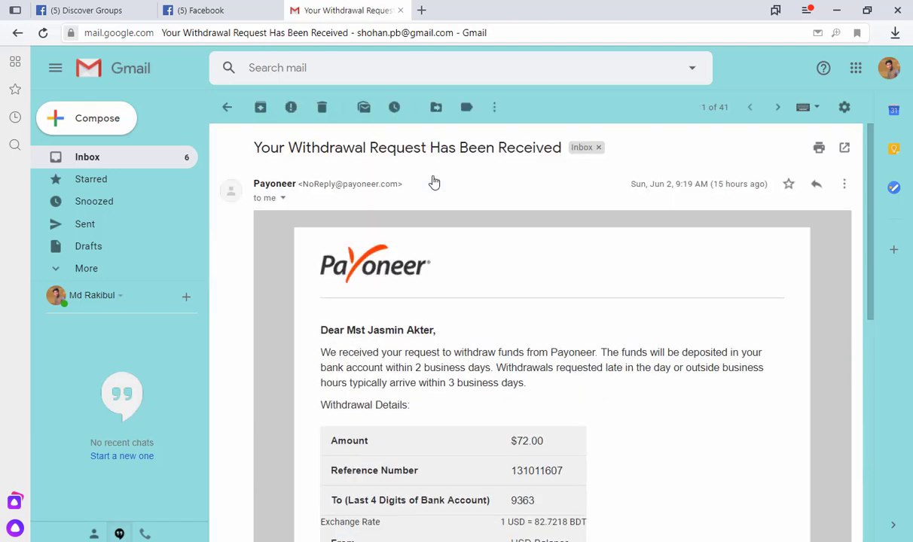
scroll(444, 275, "down", 2)
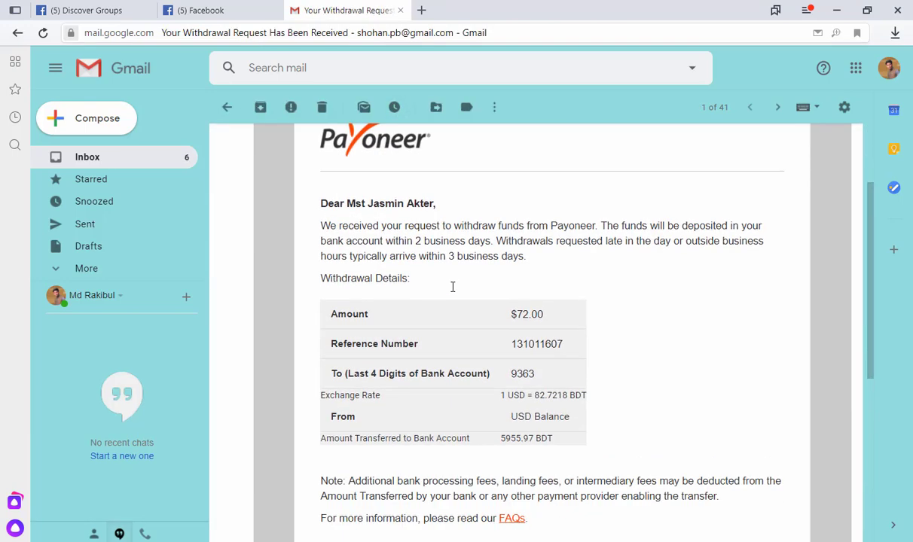
scroll(359, 279, "up", 1)
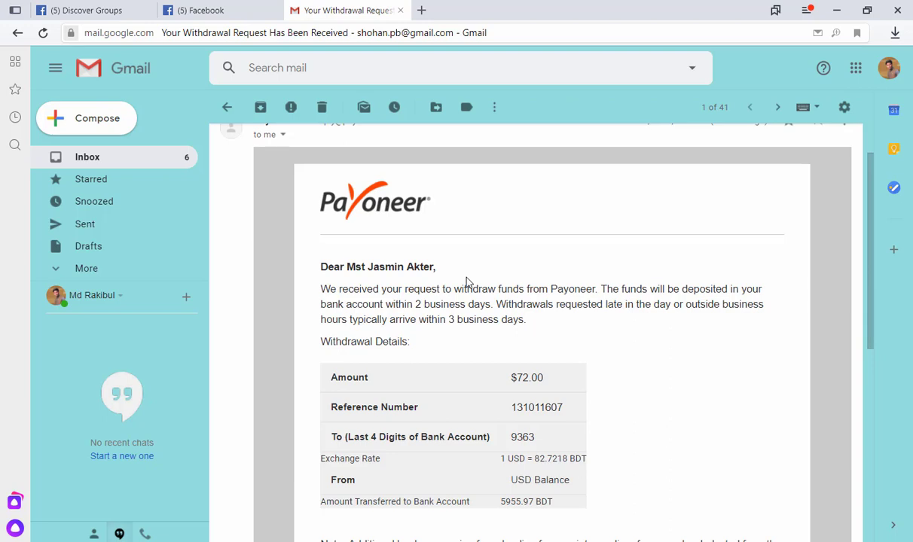
scroll(465, 283, "down", 1)
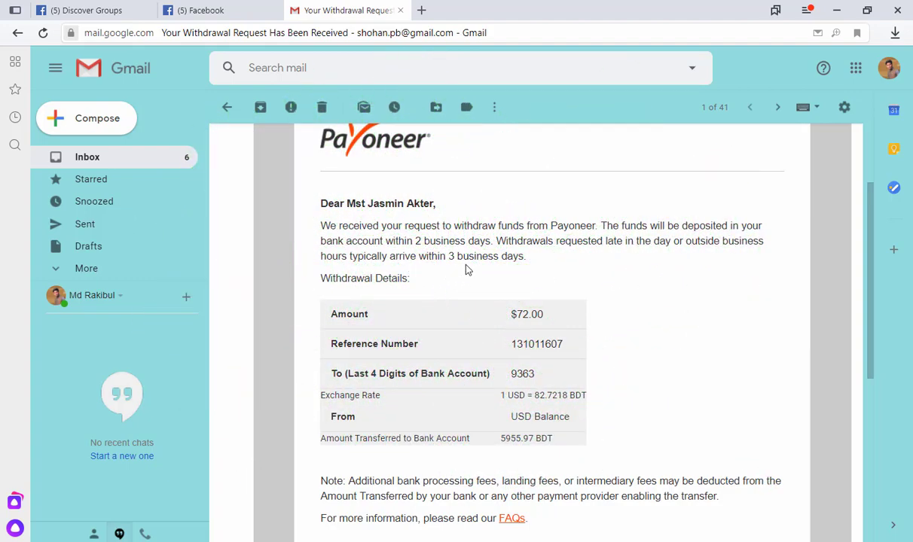
scroll(465, 287, "down", 1)
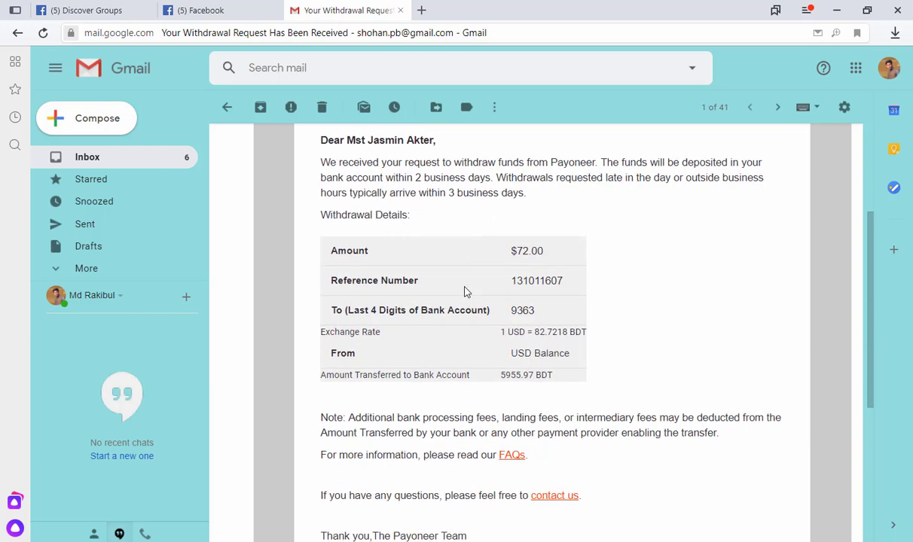
scroll(468, 263, "down", 1)
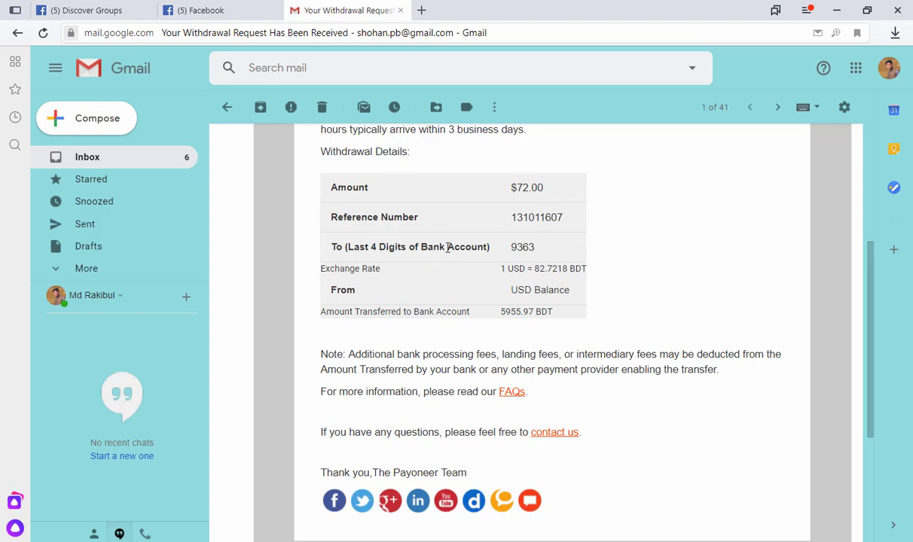
Check the bank account's last digits in the email, and reread the fee note and the expected deposit time.
left_click_drag(535, 247, 512, 249)
left_click(540, 253)
scroll(526, 318, "down", 1)
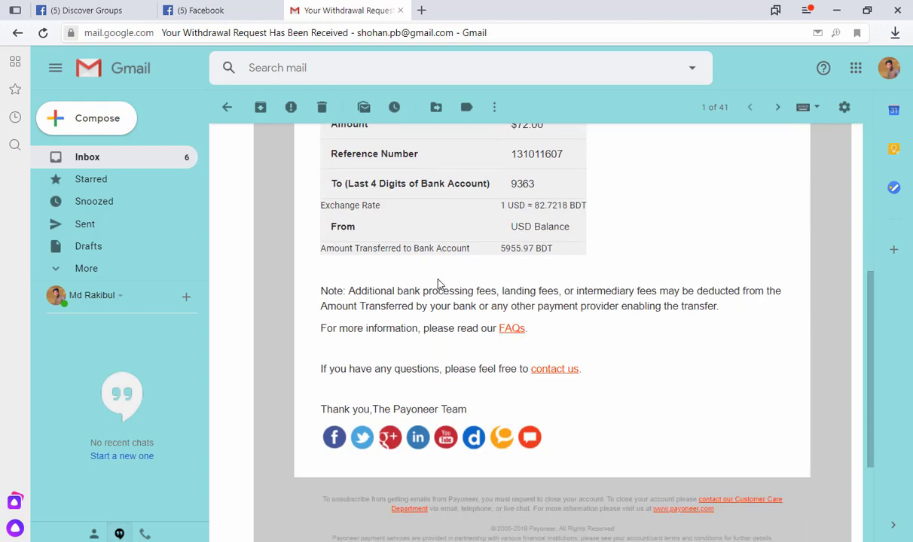
scroll(419, 273, "up", 2)
scroll(422, 277, "up", 1)
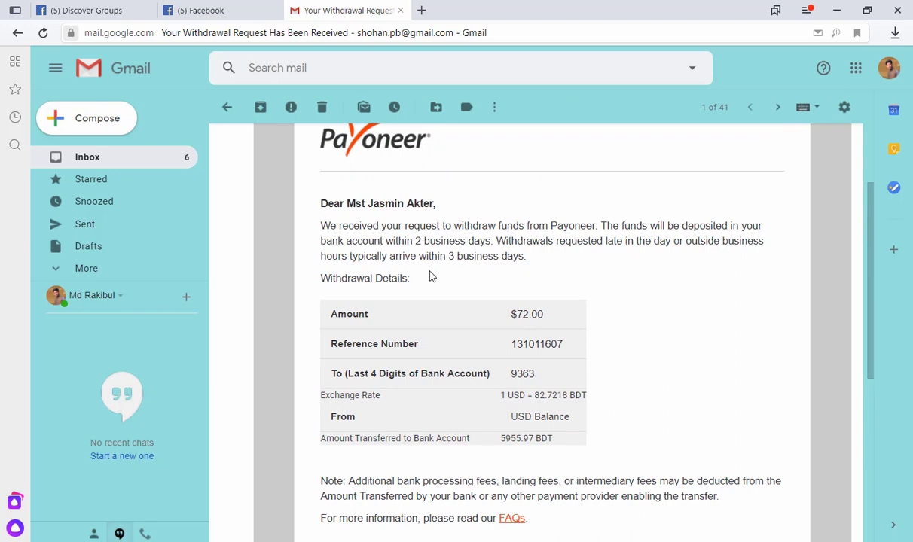
scroll(431, 218, "up", 3)
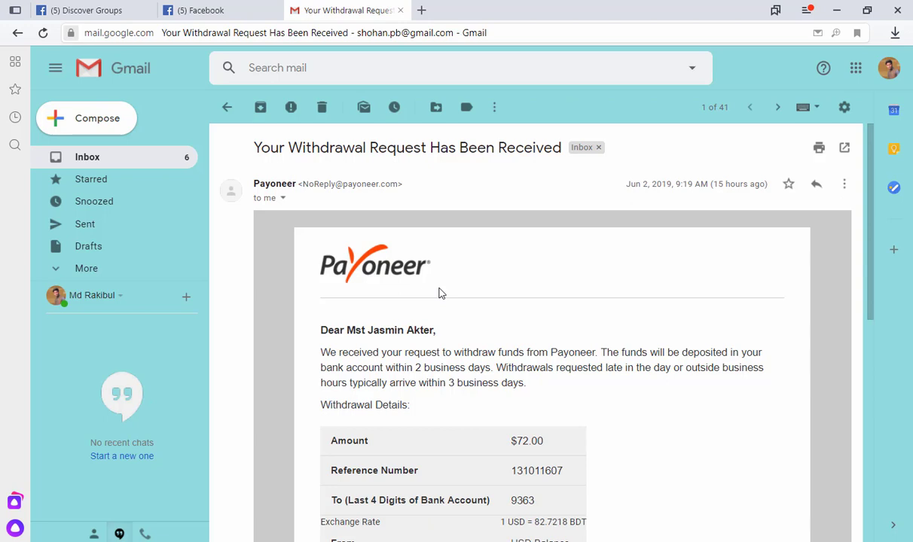
scroll(441, 293, "down", 1)
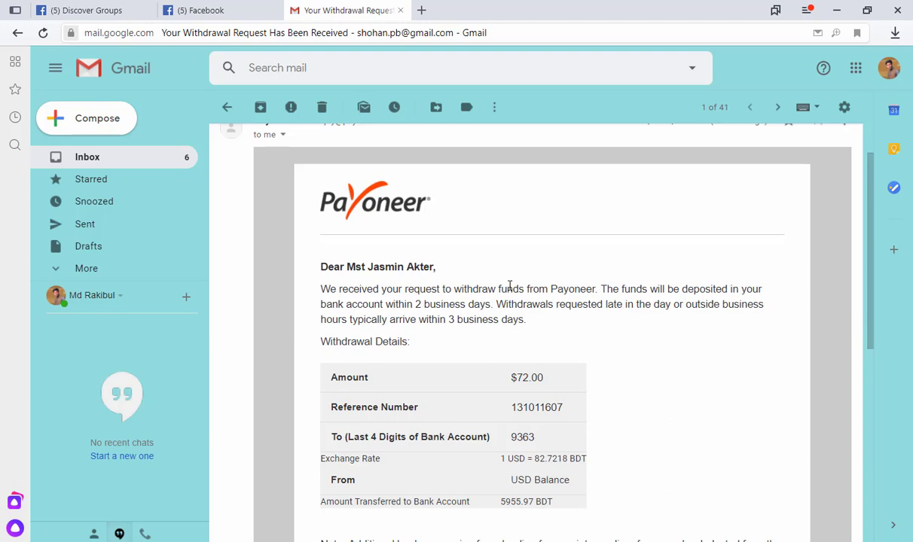
scroll(509, 286, "down", 1)
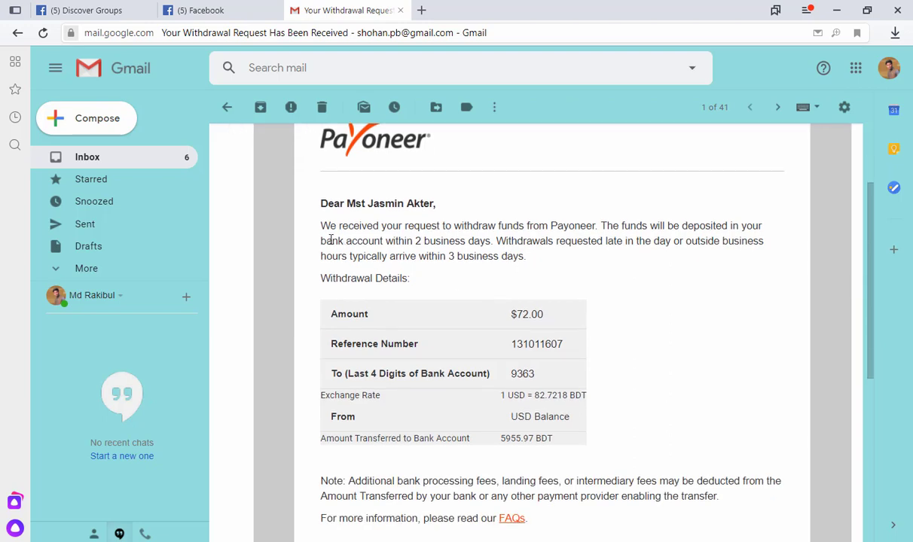
scroll(330, 245, "up", 1)
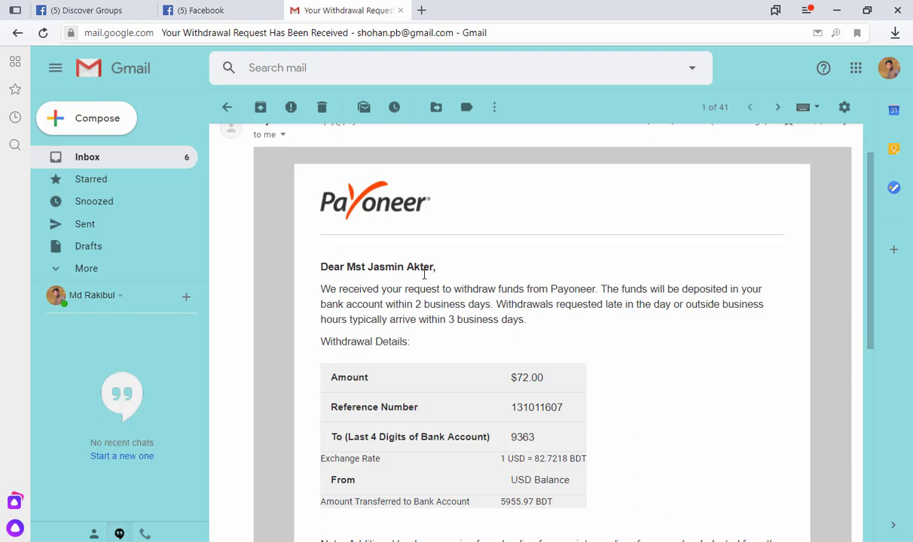
scroll(424, 271, "down", 1)
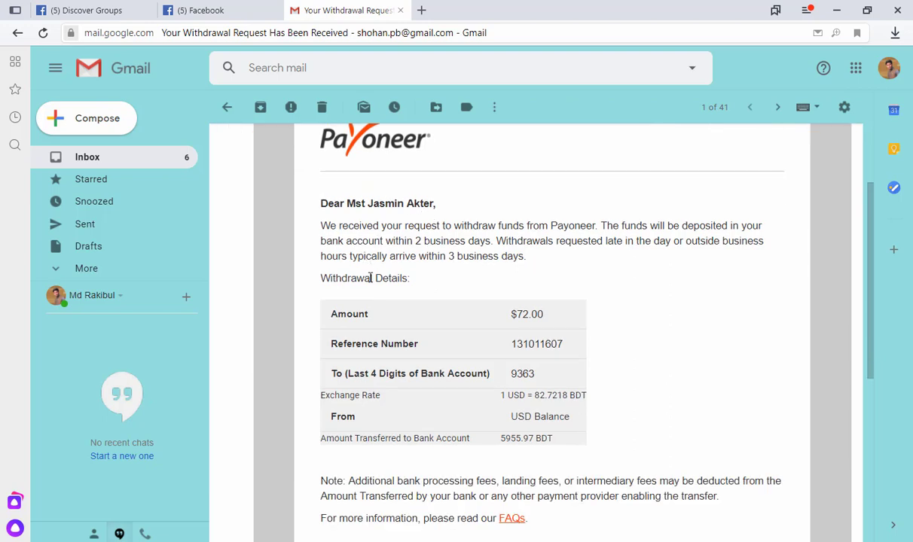